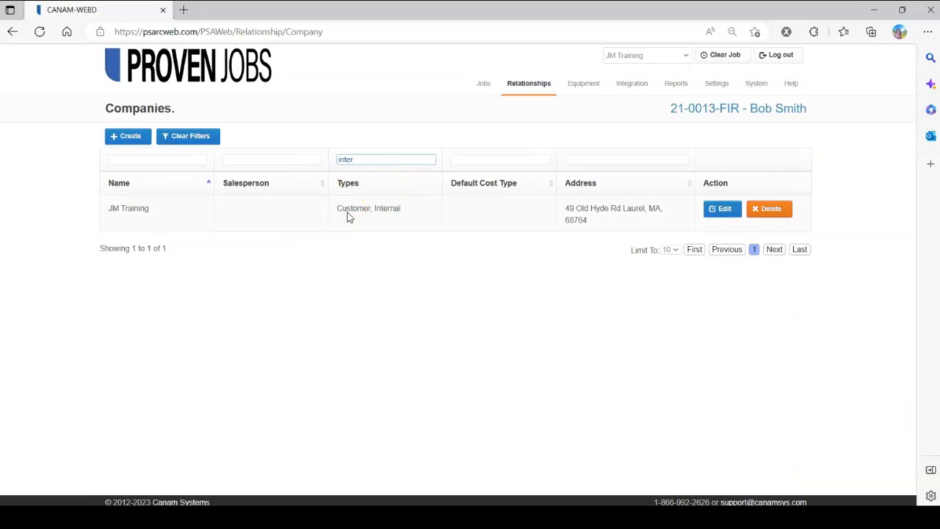
# Step: Create a new contact under the internal company JM Training and enter the employee's first and last name
pyautogui.click(720, 209)
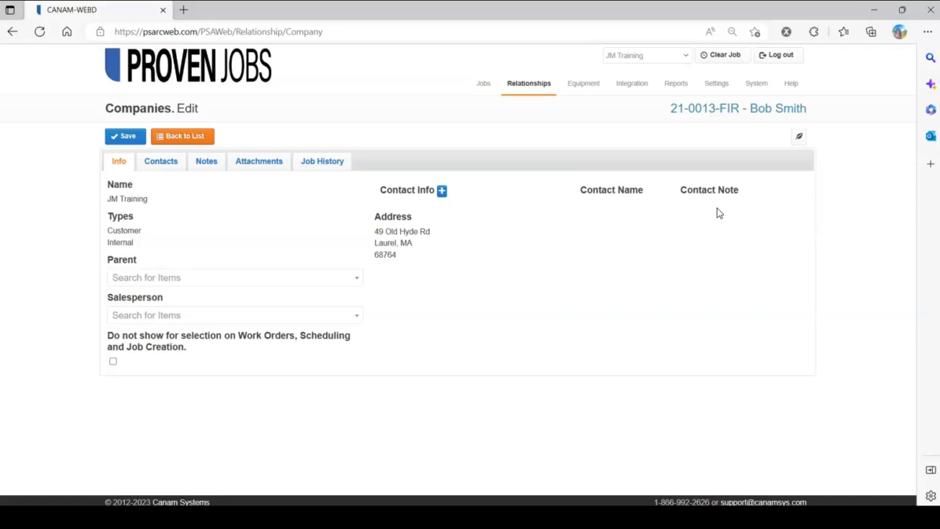
pyautogui.click(169, 171)
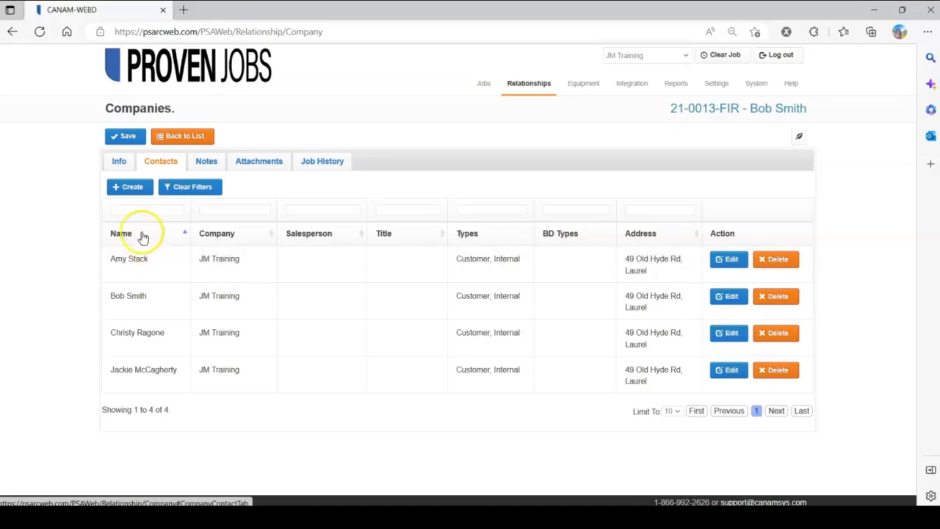
pyautogui.click(129, 186)
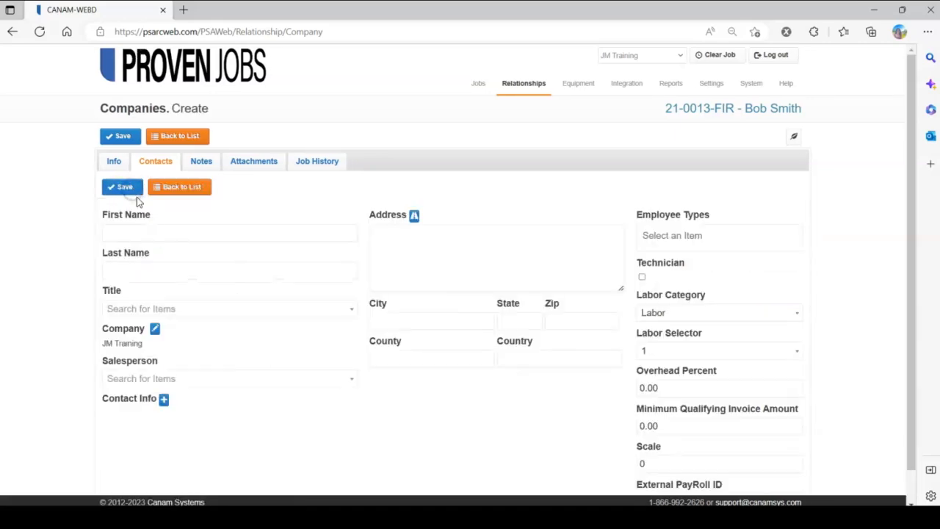
pyautogui.click(164, 232)
pyautogui.press('Tab')
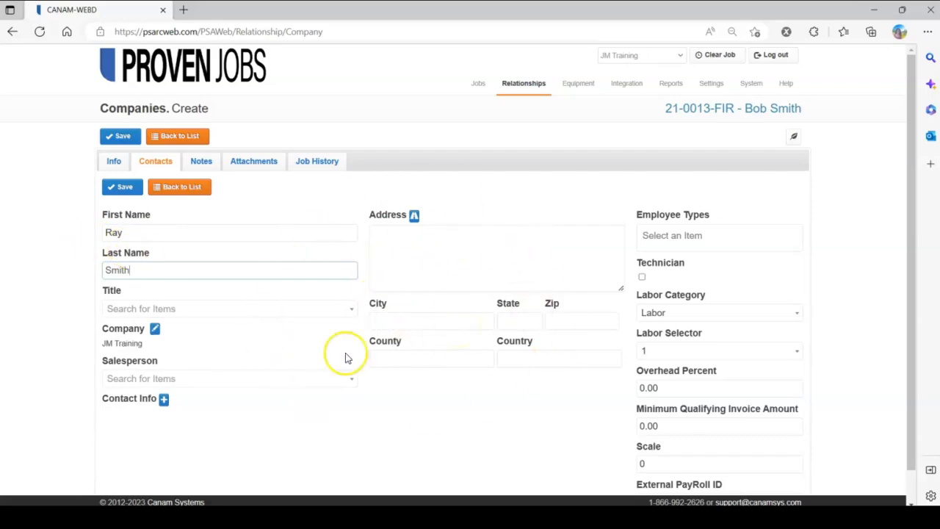
# Step: Fill the new contact's address from the company and add a Work Email entry with the contact's e-mail
pyautogui.click(153, 331)
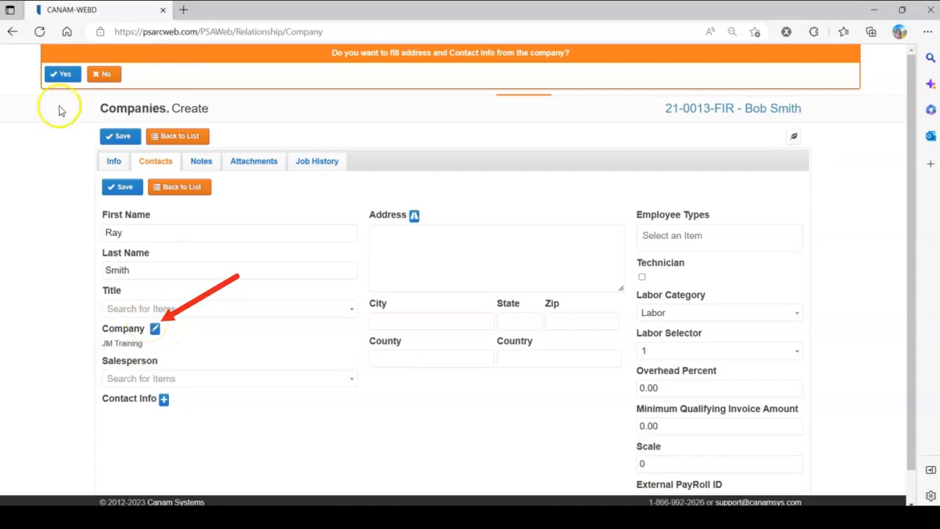
pyautogui.click(62, 74)
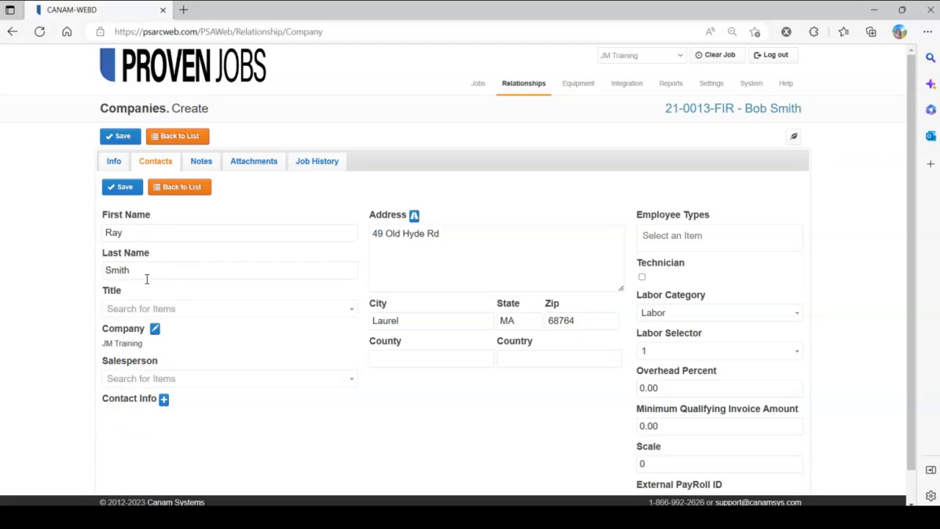
pyautogui.click(163, 398)
pyautogui.click(164, 420)
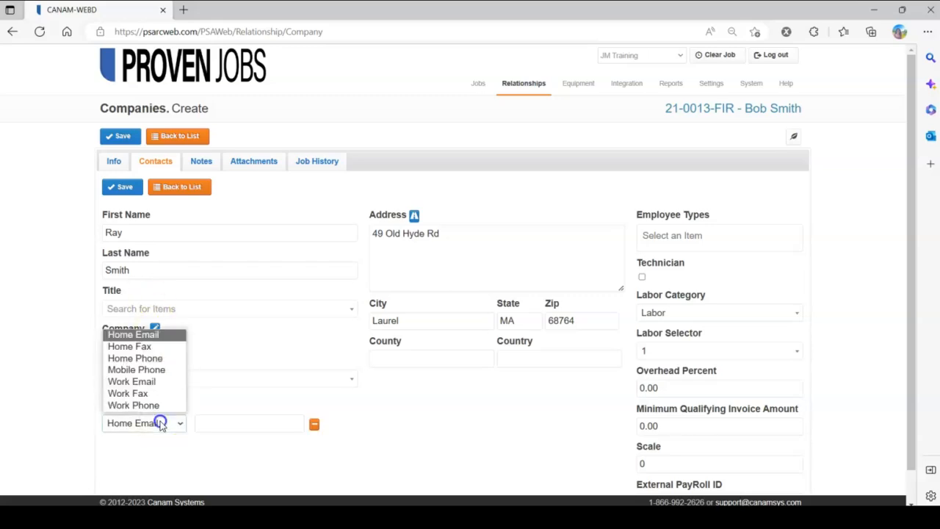
pyautogui.click(156, 380)
pyautogui.click(203, 422)
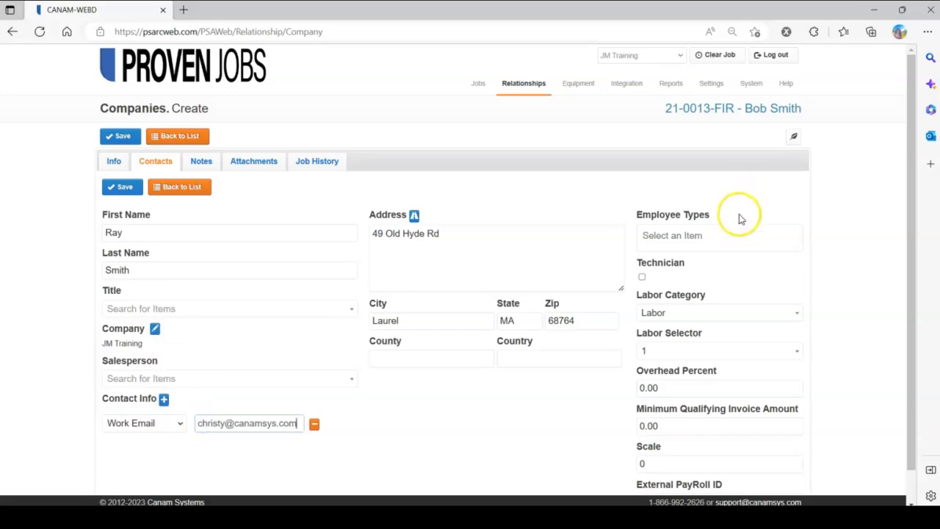
# Step: Assign the Estimator employee type to the new contact and save the contact
pyautogui.click(684, 233)
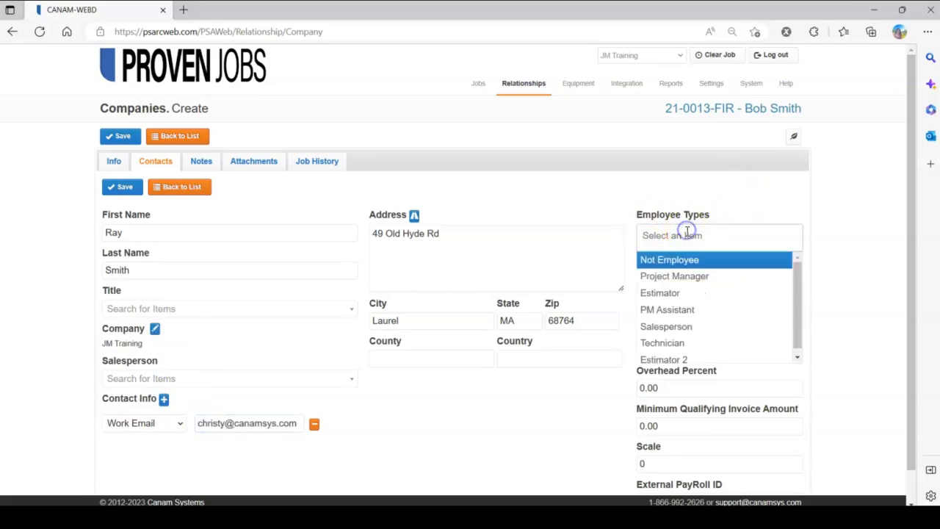
pyautogui.click(688, 294)
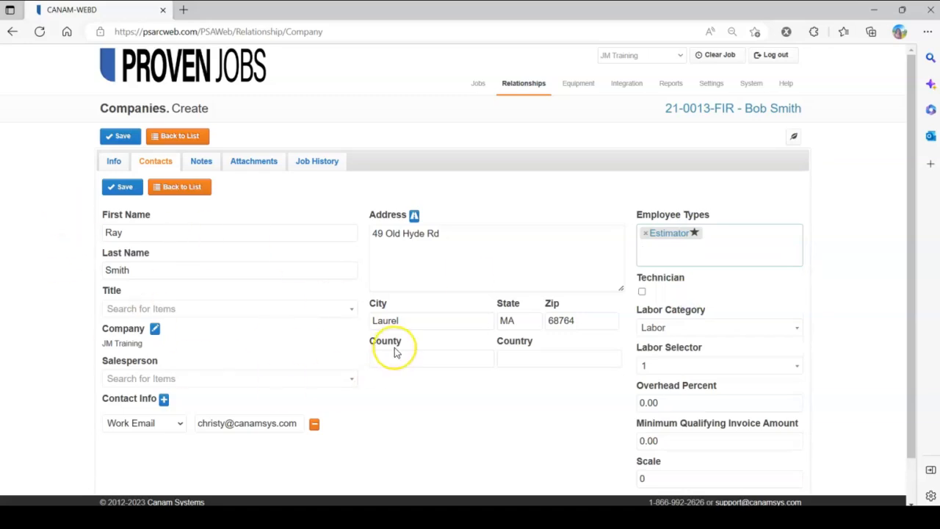
pyautogui.scroll(-1, 393, 349)
pyautogui.scroll(1, 394, 350)
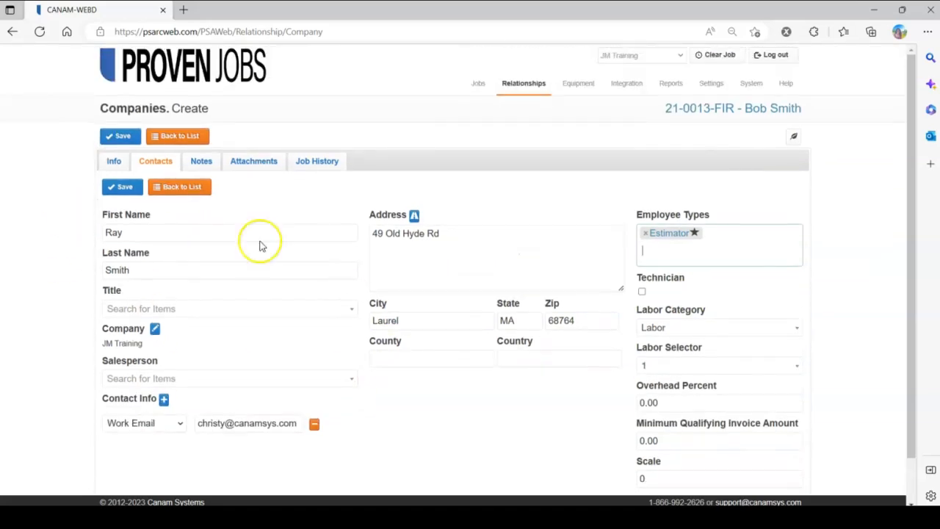
pyautogui.click(121, 187)
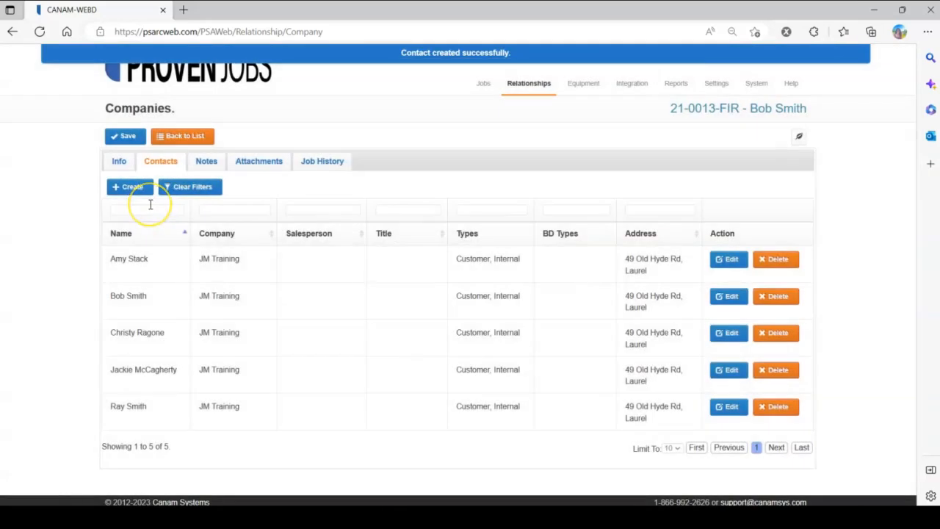
pyautogui.click(165, 206)
# Step: Start a new user account, enter its username and link it to the newly created employee
pyautogui.moveTo(722, 91)
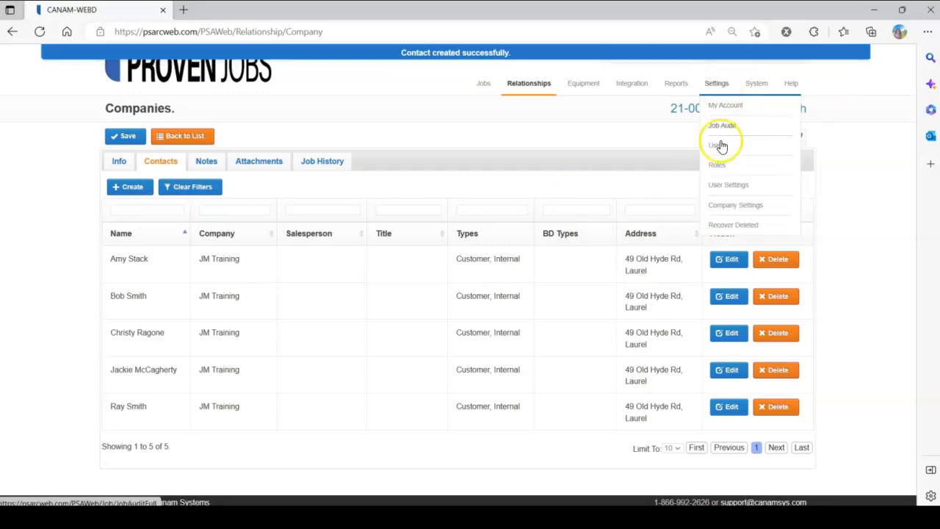
pyautogui.click(720, 144)
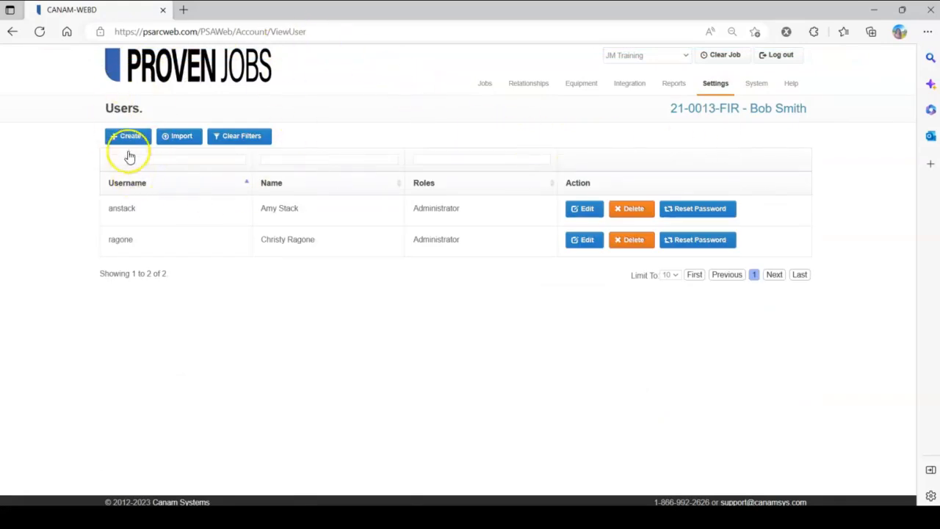
pyautogui.click(128, 139)
pyautogui.click(152, 206)
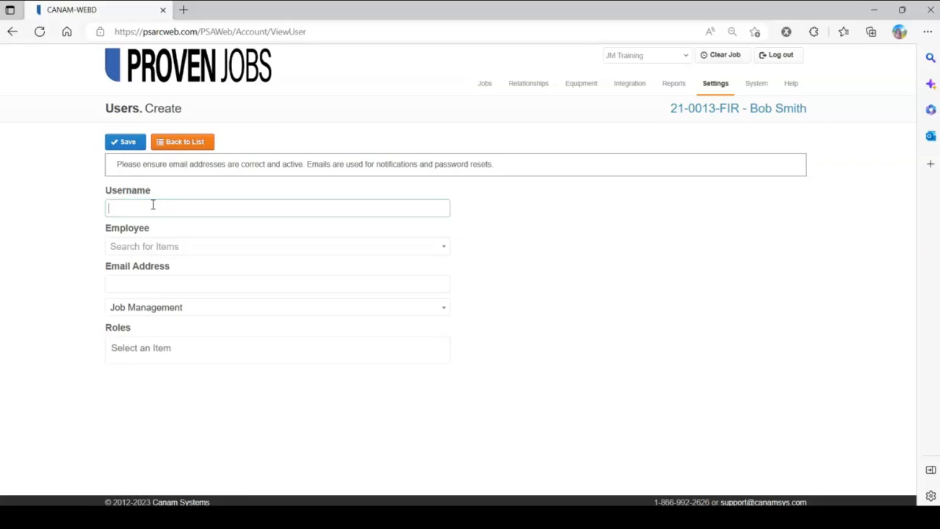
pyautogui.click(166, 251)
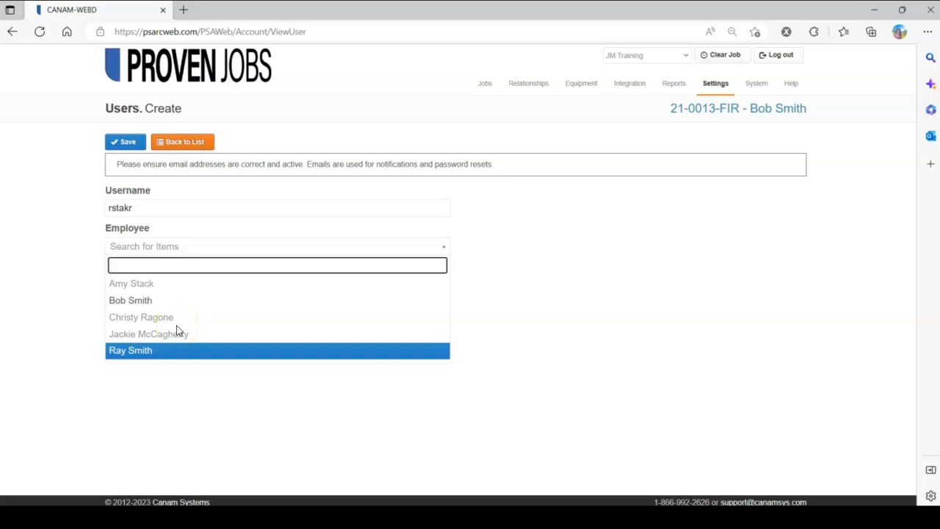
pyautogui.click(115, 351)
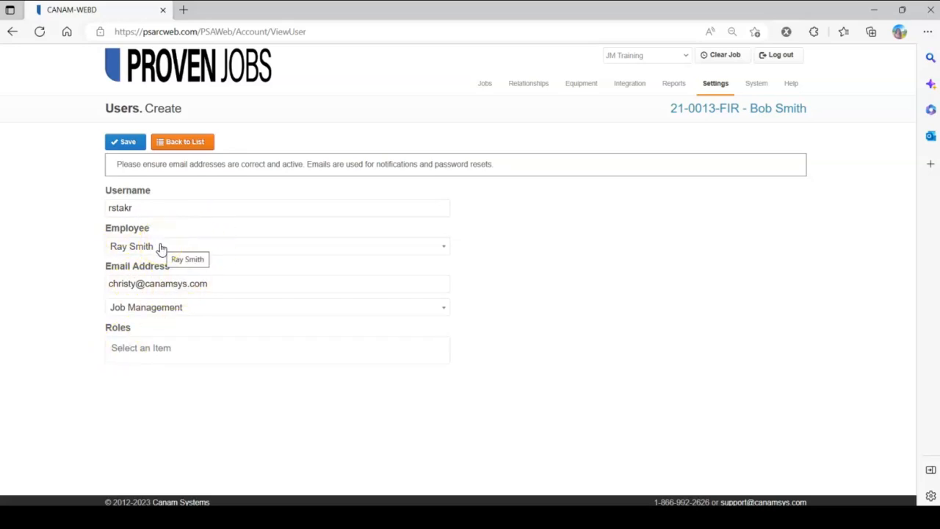
# Step: Assign the Project Manager role to the new user account
pyautogui.click(153, 346)
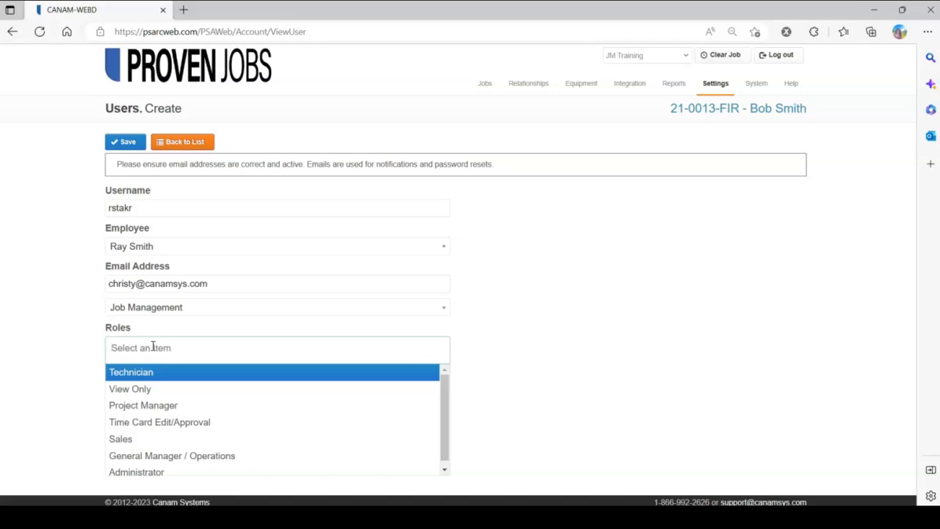
pyautogui.click(161, 409)
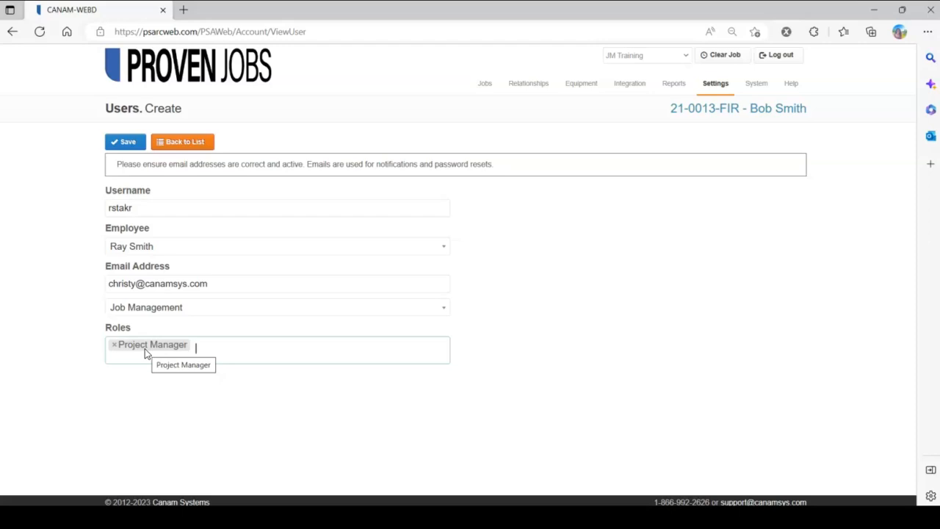
pyautogui.click(247, 367)
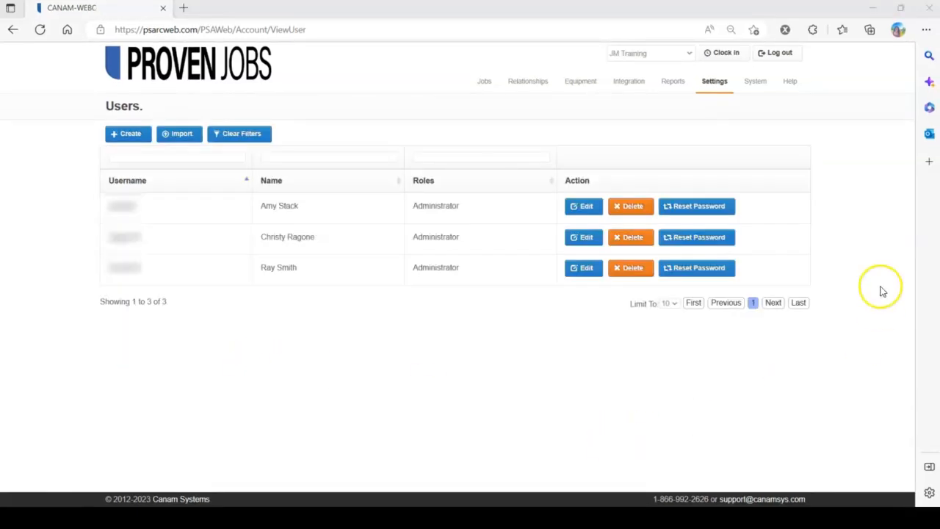
# Step: Open the second account in the users list for editing
pyautogui.click(713, 82)
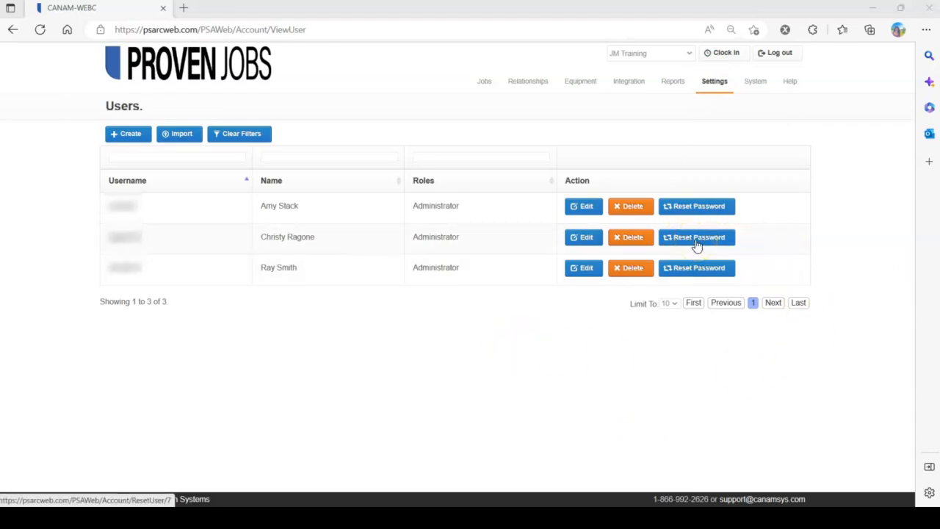
pyautogui.click(583, 237)
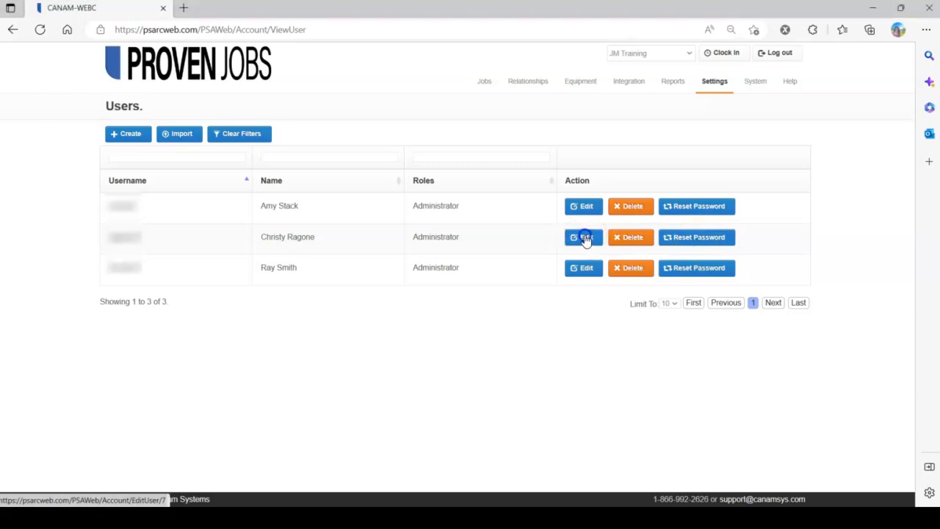